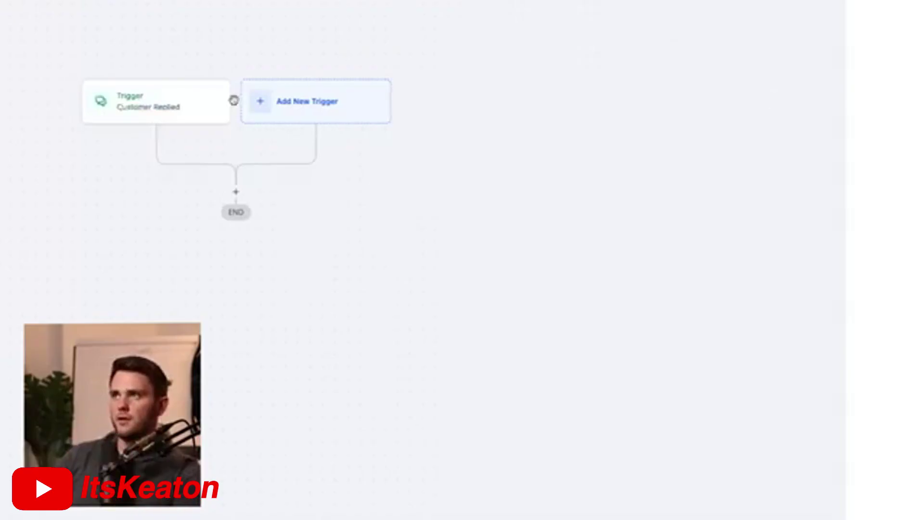
Add an Instagram Interactive Messenger action directly after the Customer Replied trigger
left_click(232, 188)
left_click(610, 67)
type("insta")
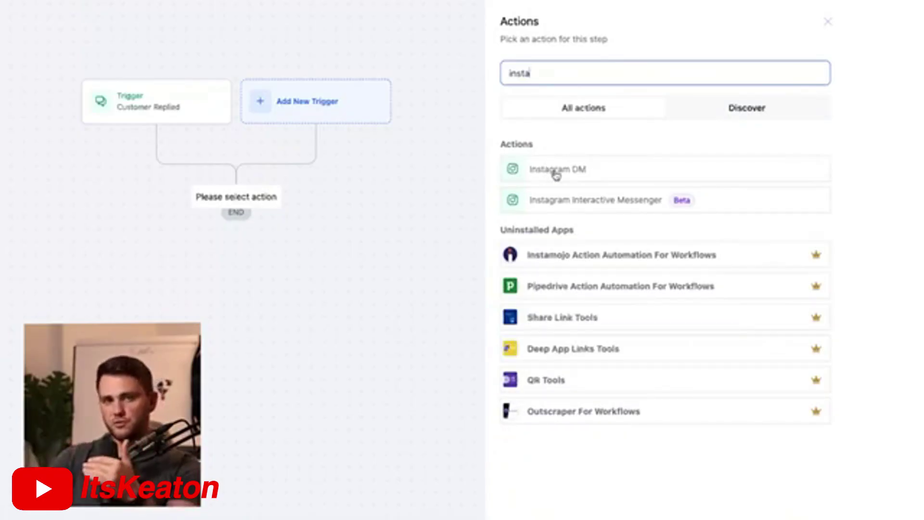
left_click(558, 202)
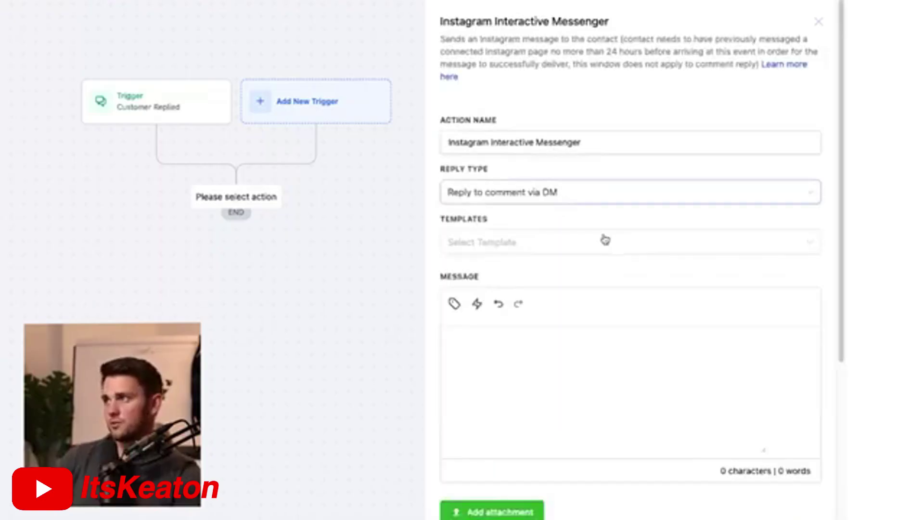
Set the messenger action's reply type to Reply to DM, keeping its default action name
left_click(606, 140)
key("ctrl+a")
left_click(539, 197)
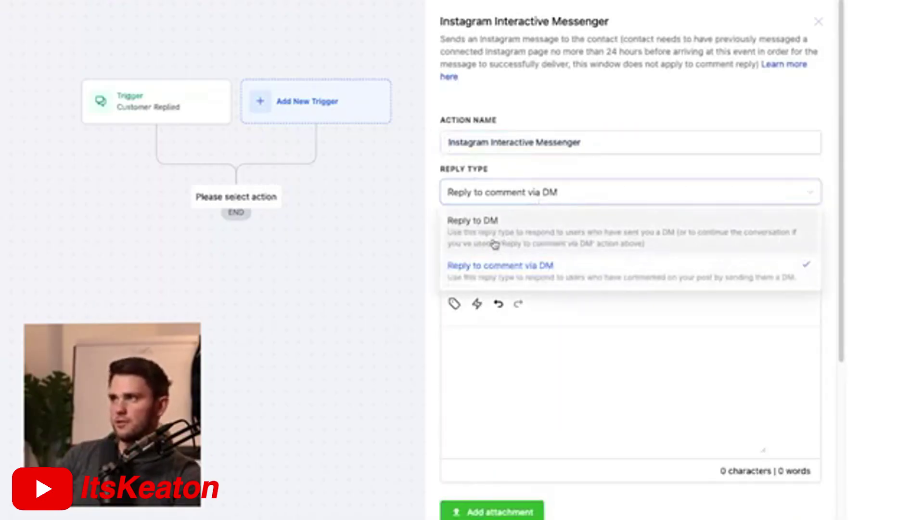
left_click(528, 223)
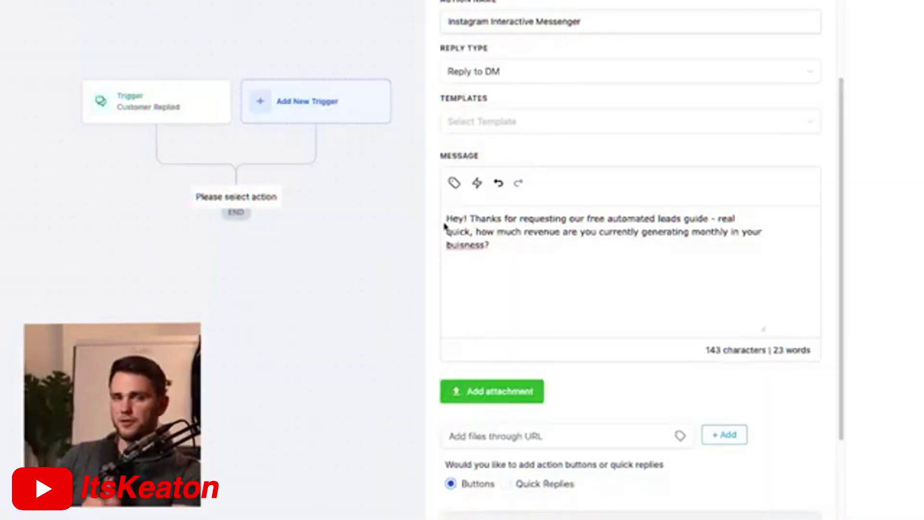
Thank the contact for requesting the free automated leads guide, ask their business's monthly revenue in the message, and choose Quick Replies
key("ctrl+a")
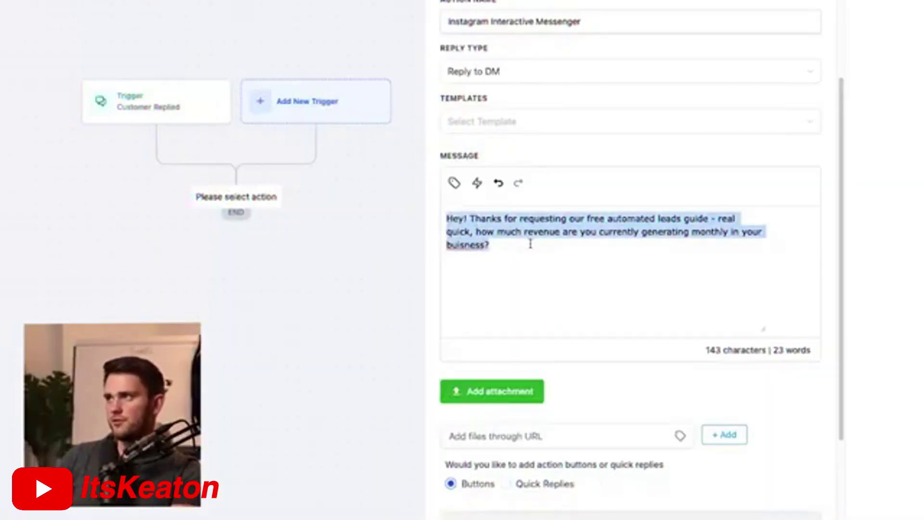
left_click(568, 246)
scroll(563, 323, "down", 2)
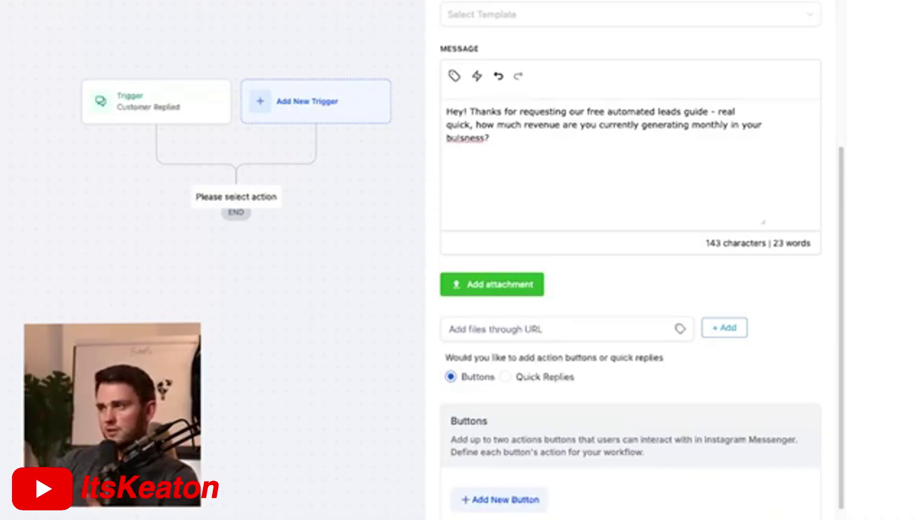
scroll(667, 328, "down", 2)
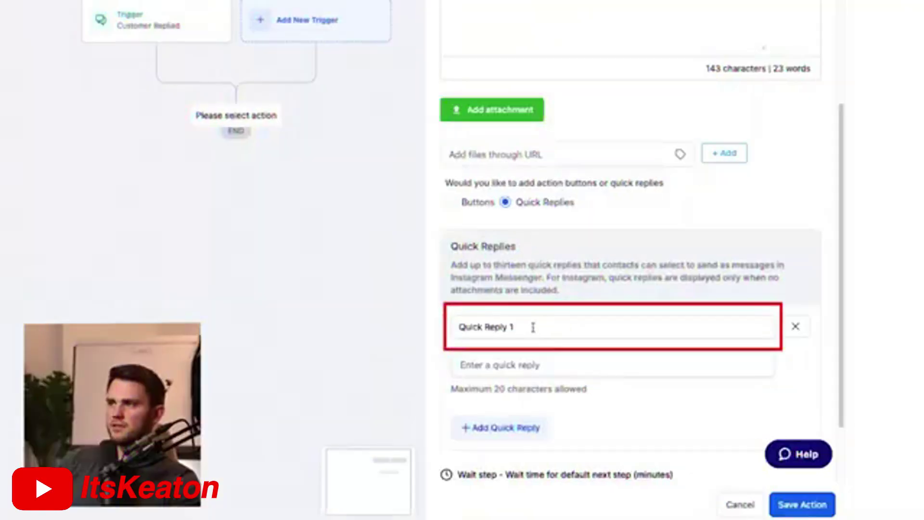
Fill in the first quick reply, using "$0-$5k/mo" for both its name and reply text
left_click_drag(532, 327, 464, 319)
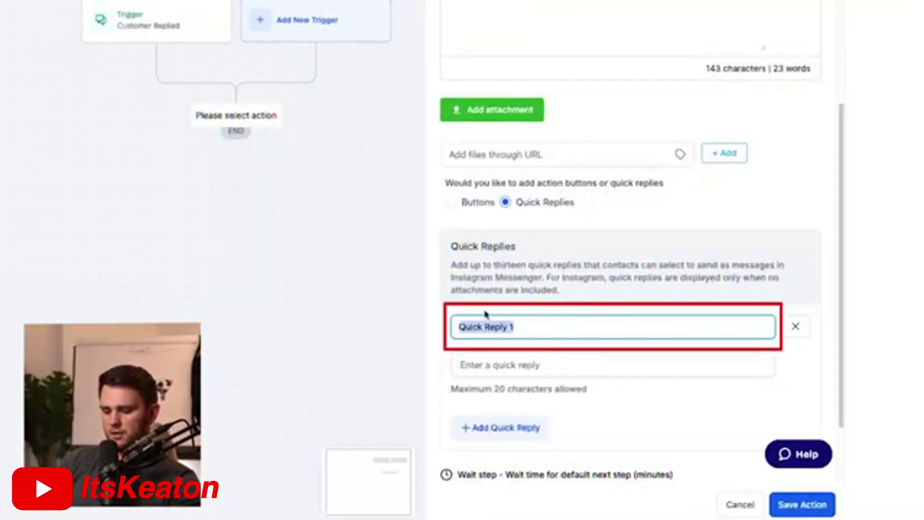
key("BackSpace")
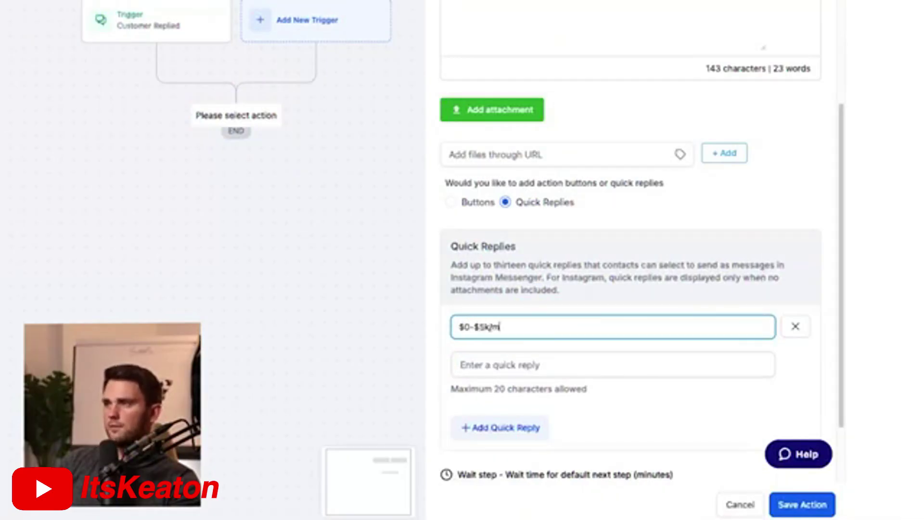
type("o")
key("Tab")
type("$0-$5k/mo")
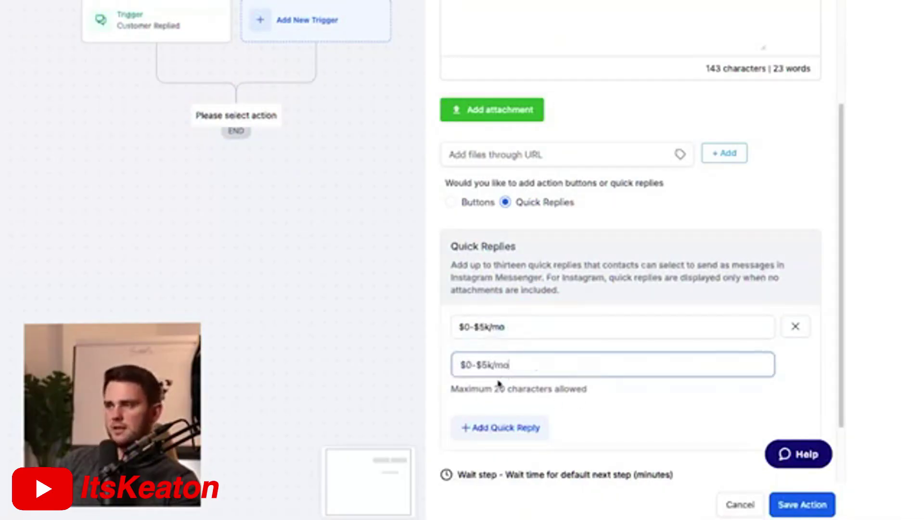
key("ctrl+a")
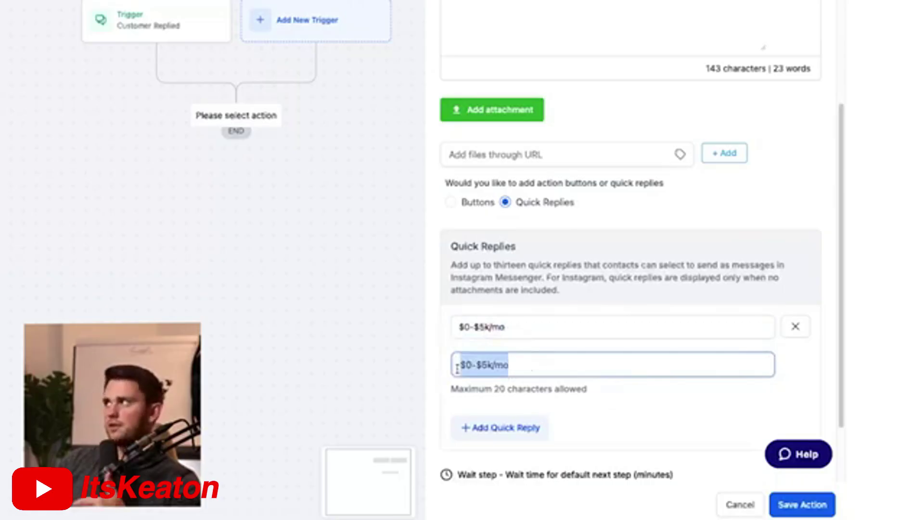
left_click(485, 328)
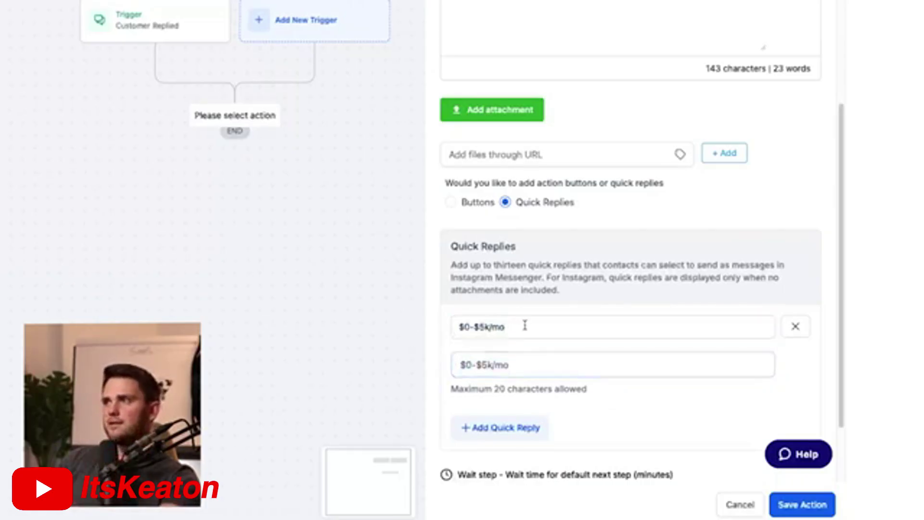
Add a second quick reply with "$5k-$20k/mo" as both its name and reply text
scroll(529, 332, "down", 2)
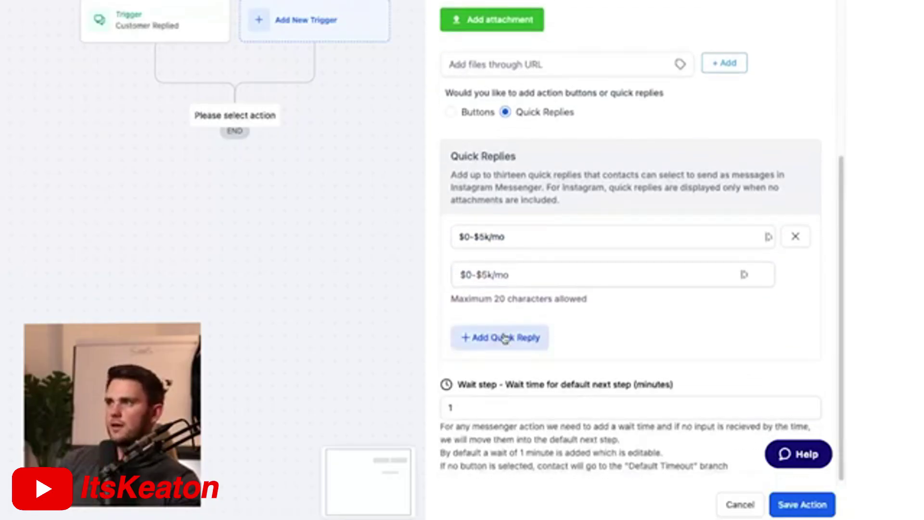
left_click(503, 337)
left_click(549, 358)
key("ctrl+a")
type("$")
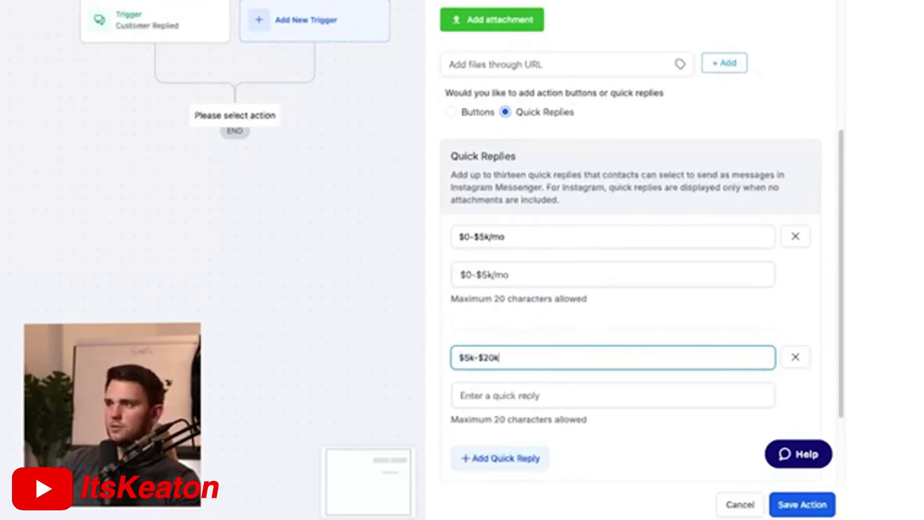
type("5k-$20k/mo")
Add a third quick reply with "$20k-$100k/mo" as its name and reply text
left_click(529, 457)
scroll(520, 424, "down", 4)
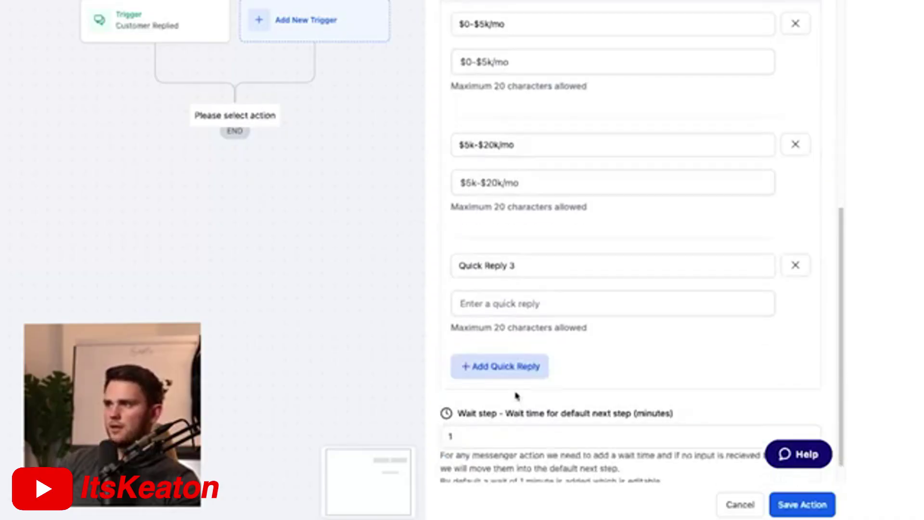
left_click(512, 272)
key("ctrl+a")
type("$2")
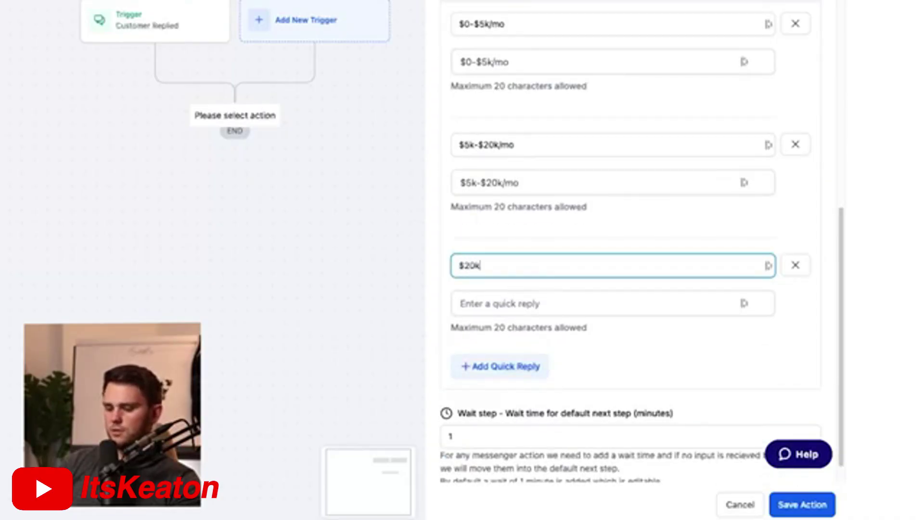
type("0k-$100k/mo")
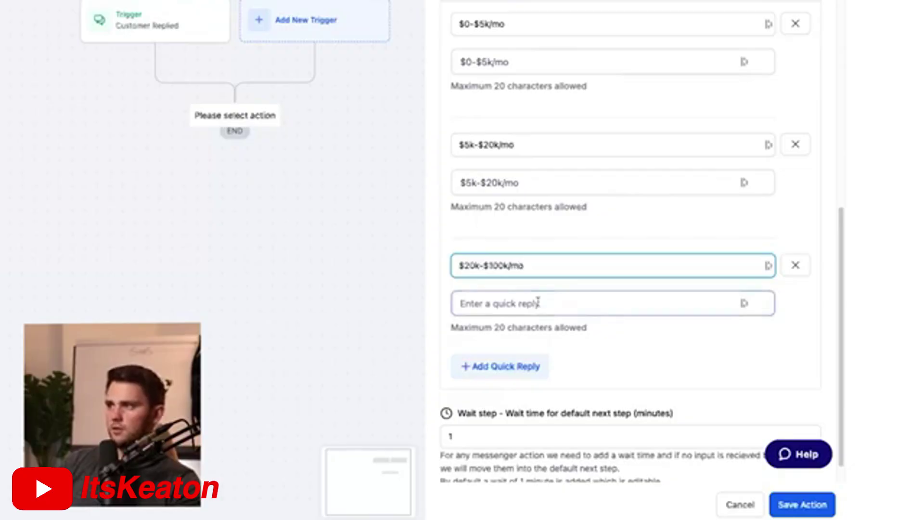
Add a fourth quick reply with "$100k/mo+" as its name and reply text, and save the messenger action
left_click(529, 366)
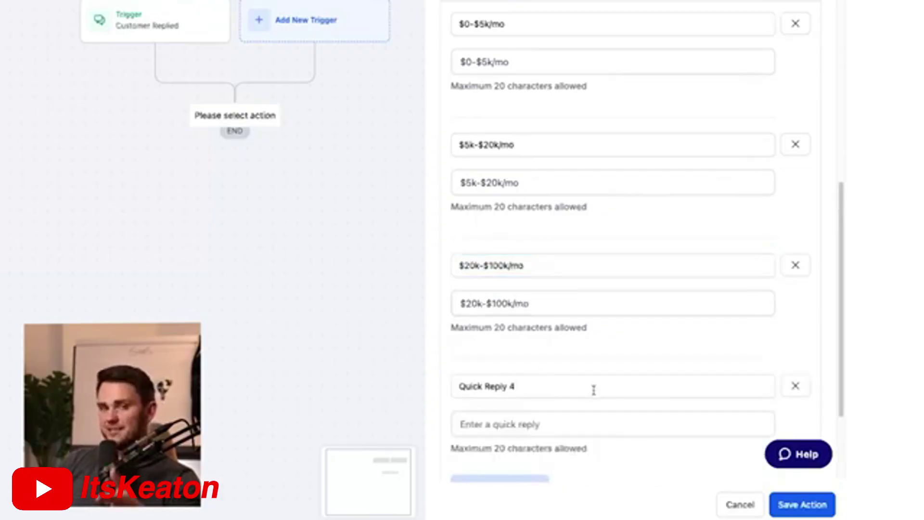
left_click(548, 388)
key("ctrl+a")
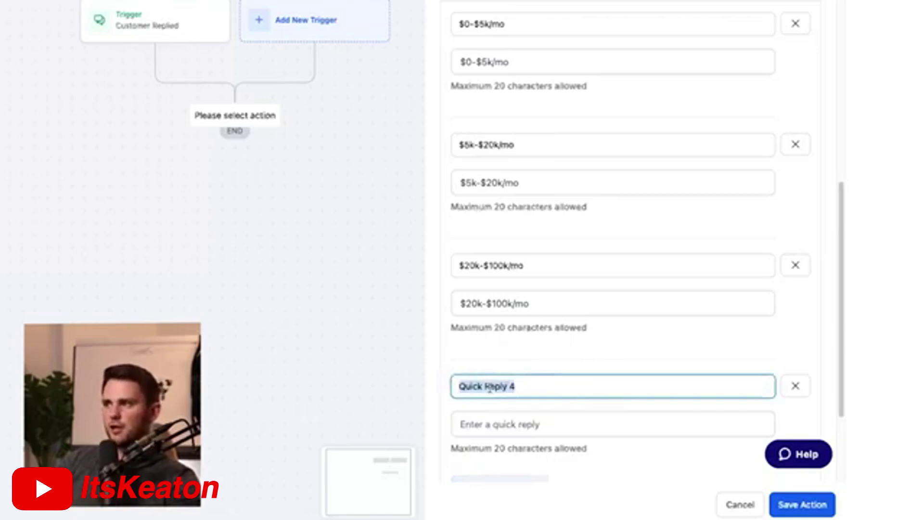
type("$100k")
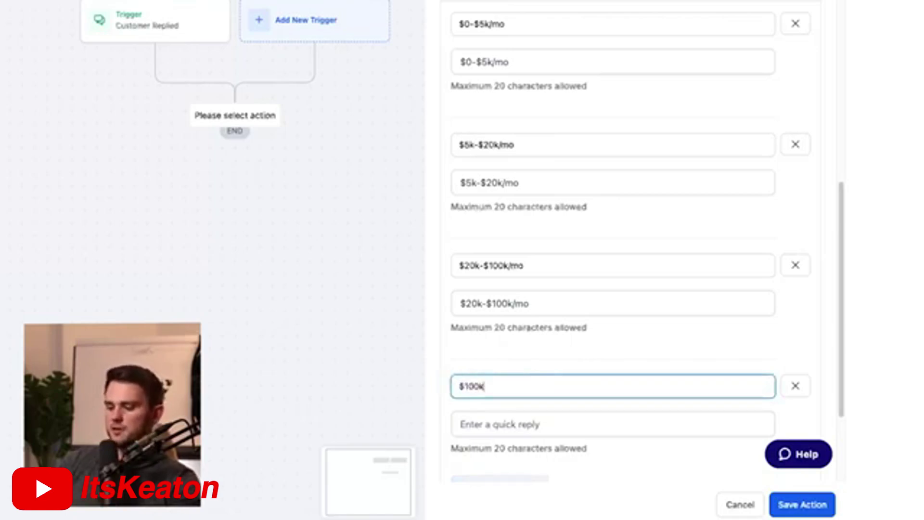
type("/mo+")
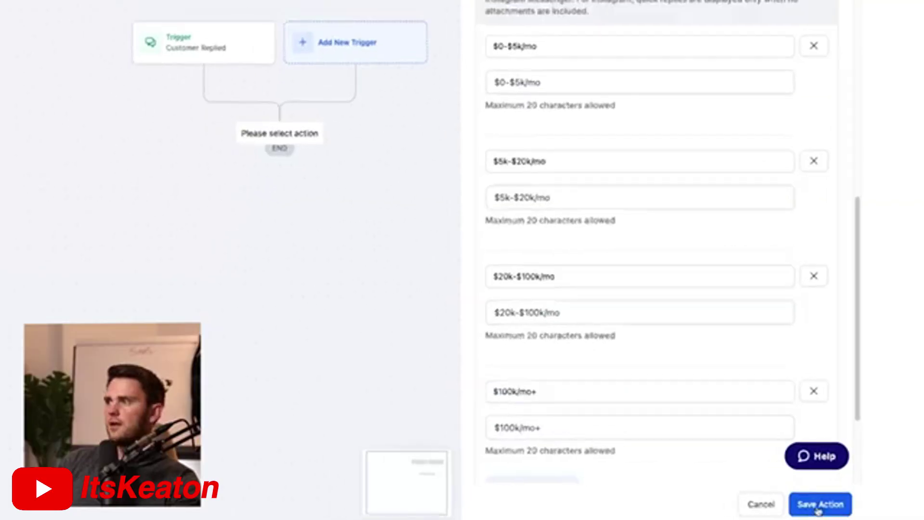
left_click(802, 504)
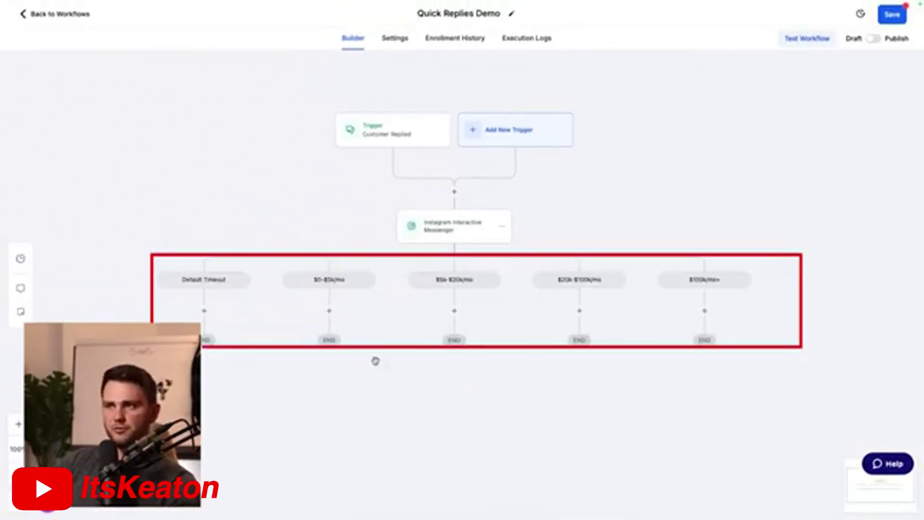
Set the Instagram Interactive Messenger's wait time for the default next step to 5 minutes and save the action
scroll(376, 409, "left", 3)
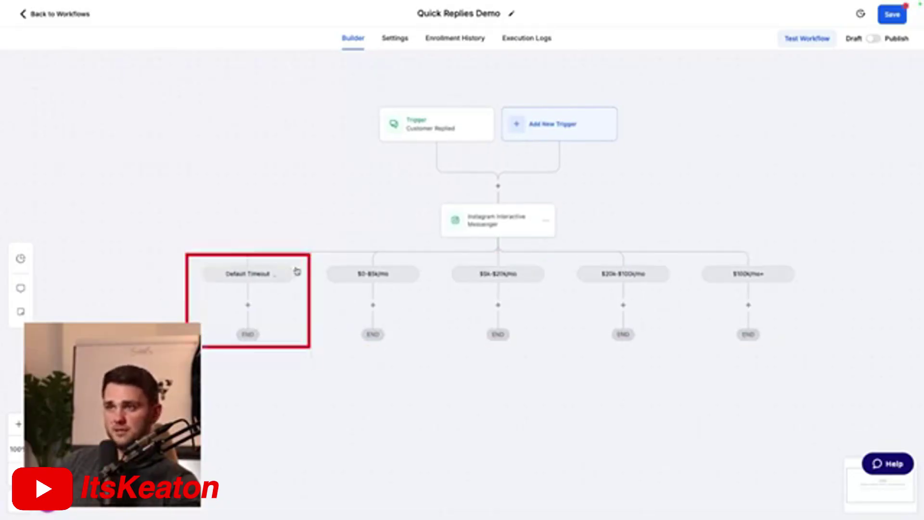
left_click(469, 230)
scroll(647, 354, "down", 15)
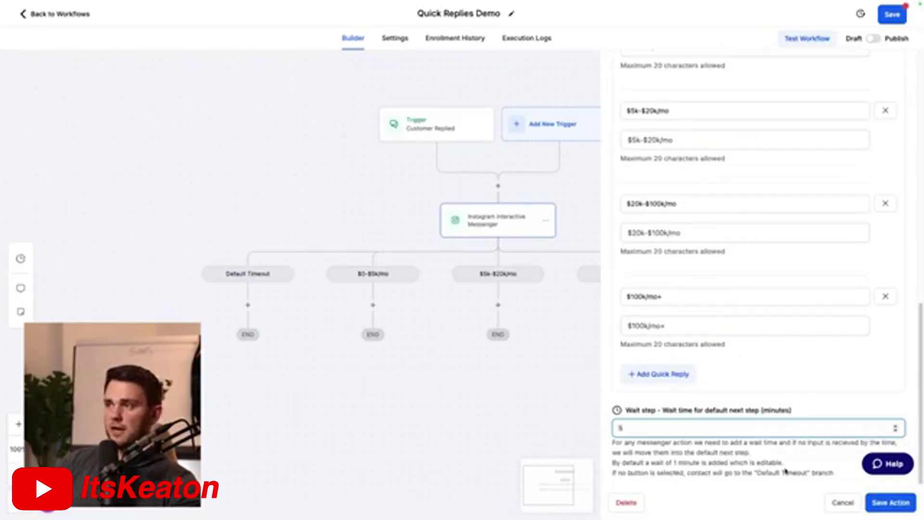
left_click(885, 504)
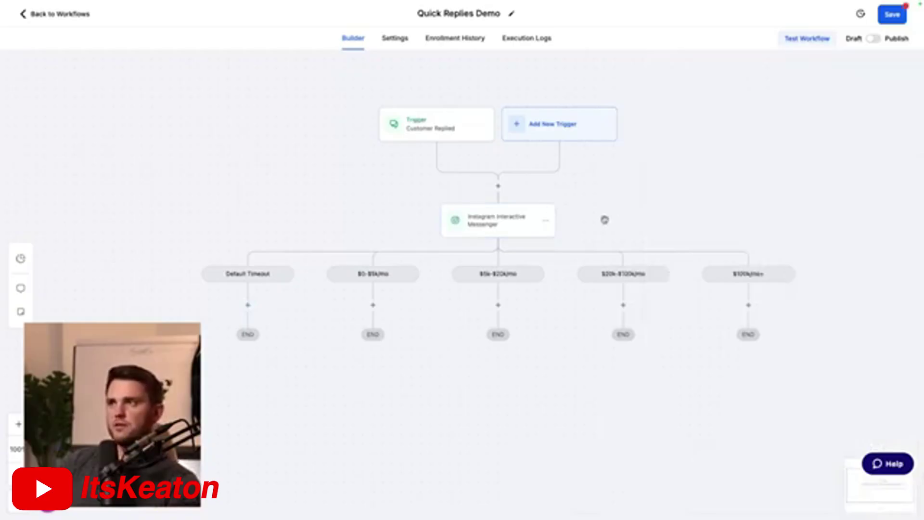
Copy the messenger action and everything after it into the Default Timeout branch, and change the copy's message to "You still there? :)"
left_click(545, 224)
mouse_move(589, 258)
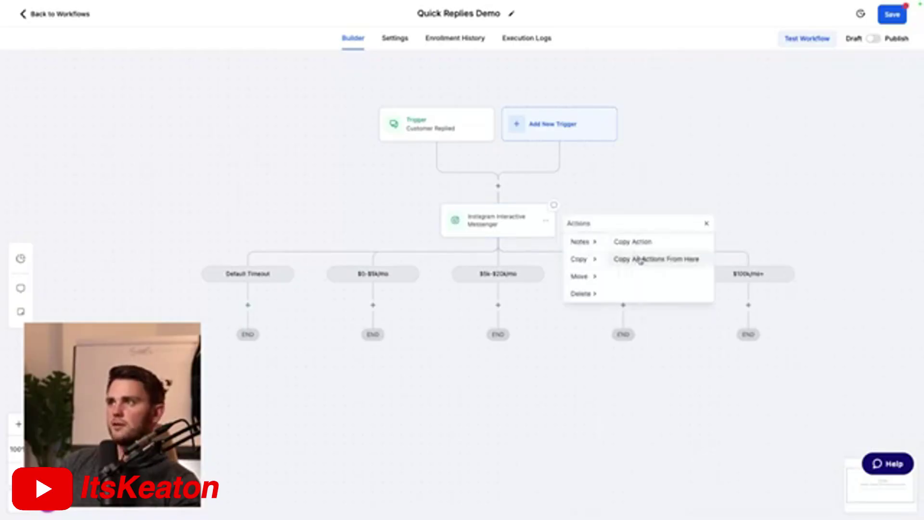
left_click(640, 259)
left_click(242, 308)
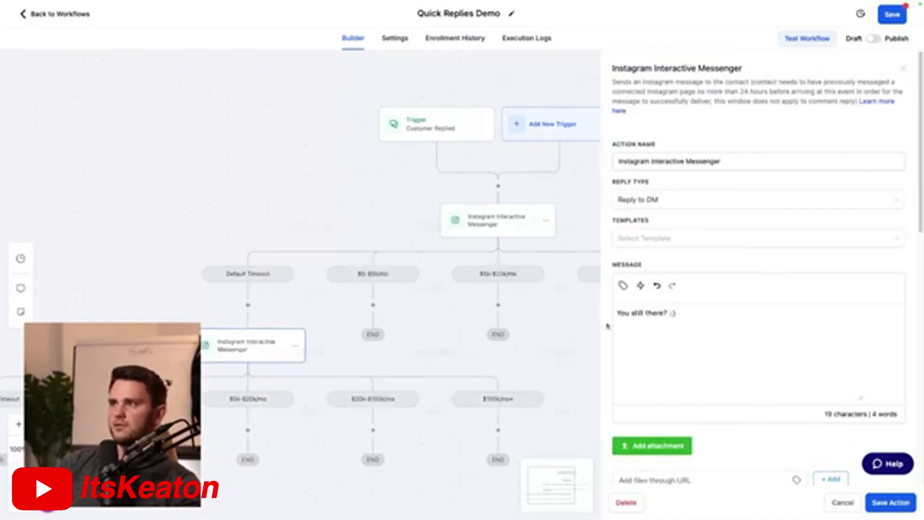
left_click_drag(388, 397, 450, 350)
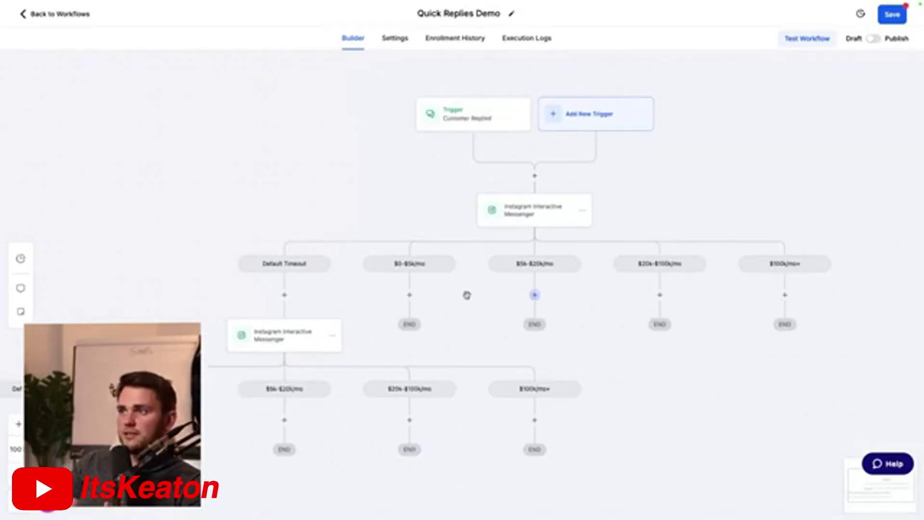
Add an Instagram DM to the $0-$5k/mo branch saying "Awesome, thank you!" and asking for the best email for the guide
left_click(409, 294)
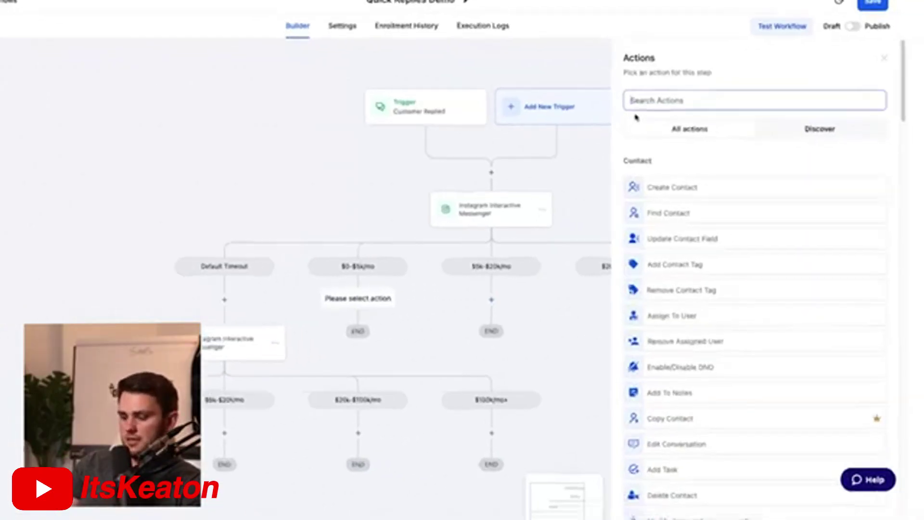
type("insta")
left_click(594, 173)
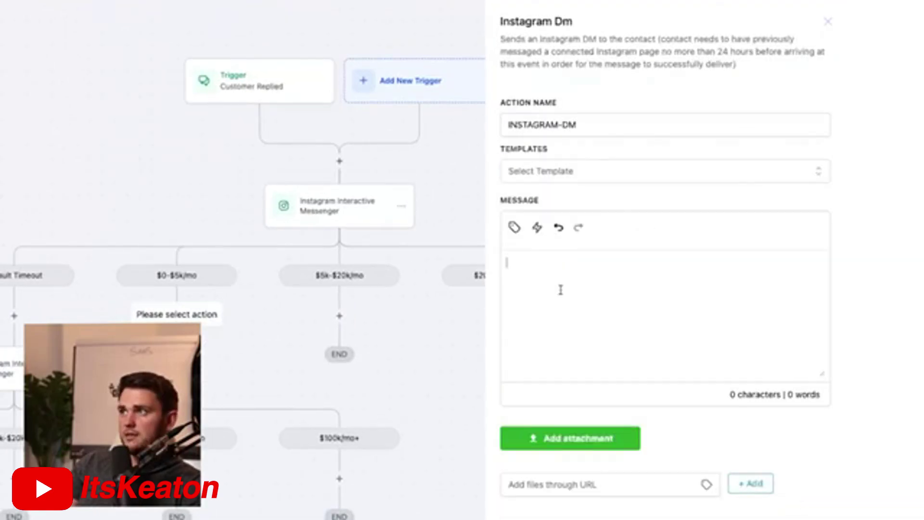
type("Awesome, thank you!")
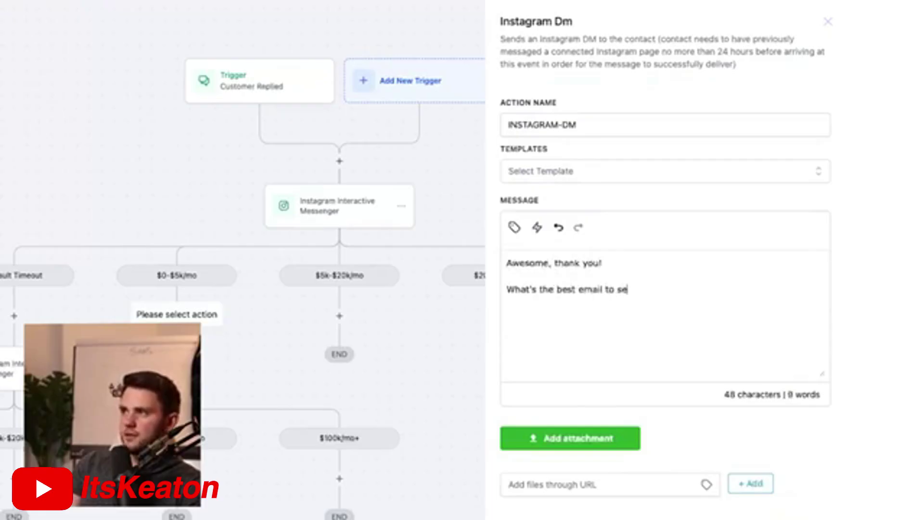
type("Guide to")
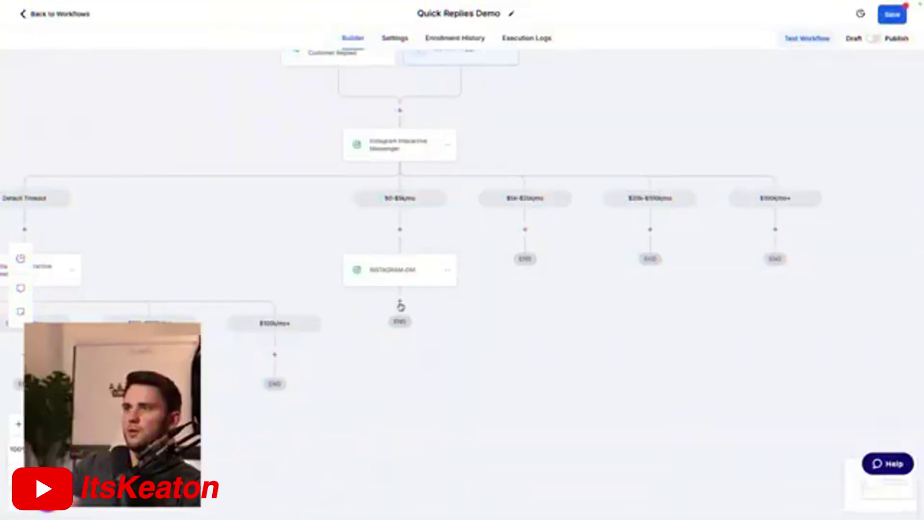
Add a Wait action after the $0-$5k/mo branch's Instagram DM that waits for a contact reply to INSTAGRAM-DM, and save it
left_click(400, 304)
left_click(724, 122)
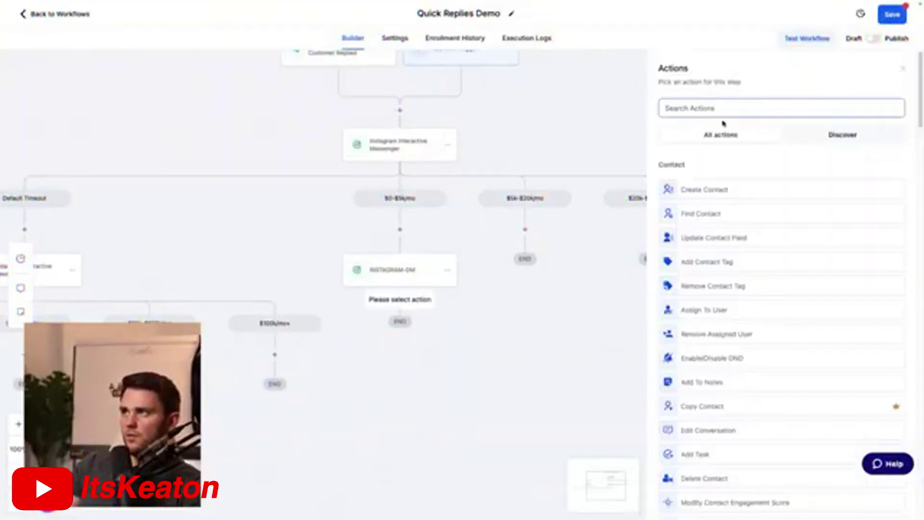
type("wait")
left_click(688, 180)
left_click(566, 179)
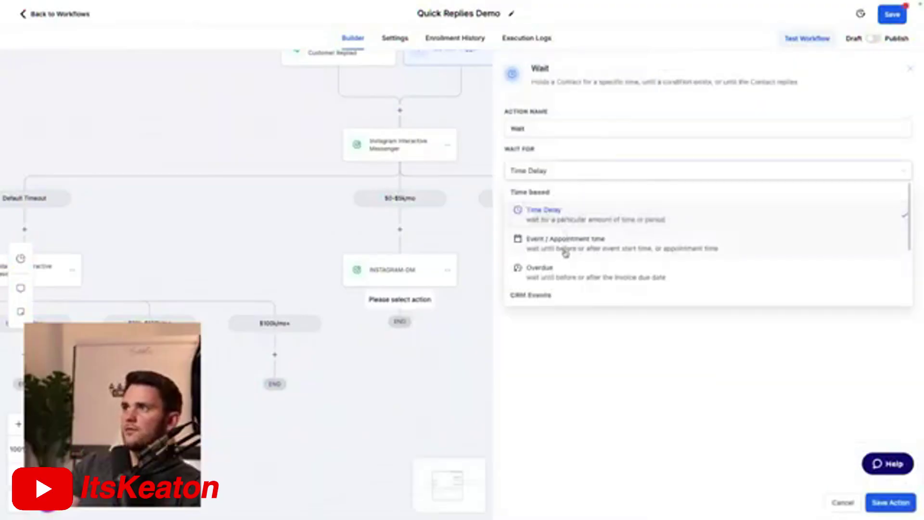
left_click(559, 291)
left_click(547, 210)
left_click(558, 268)
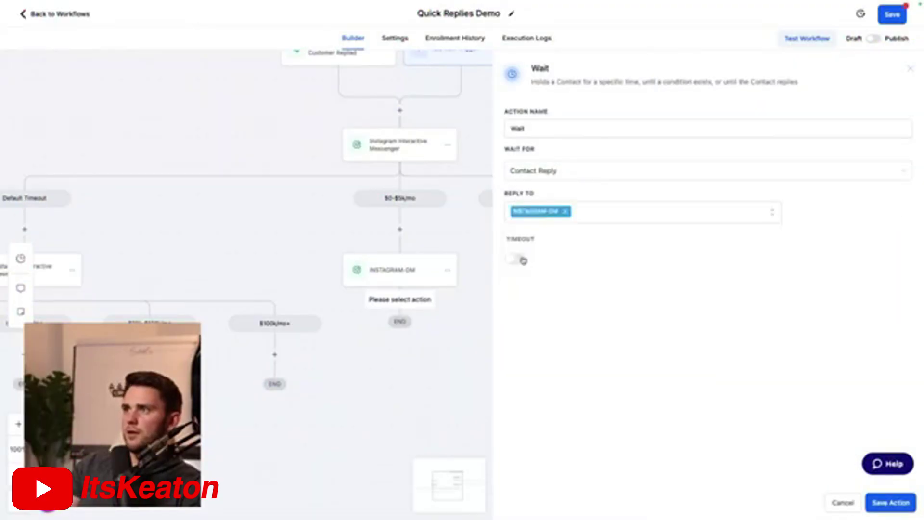
left_click(872, 503)
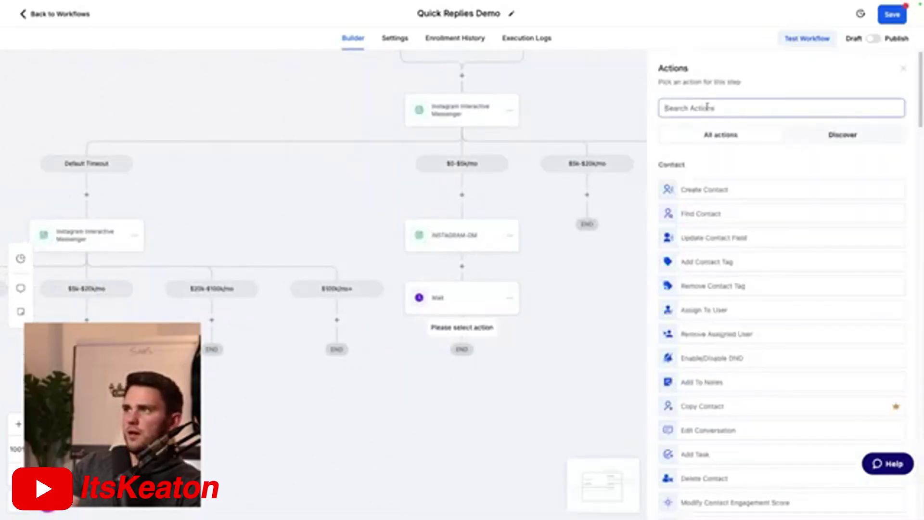
Add a Send Email action named "Emailtest" after the wait with a sender email, subject "test" and message "Here's your guide", and save it
type("email")
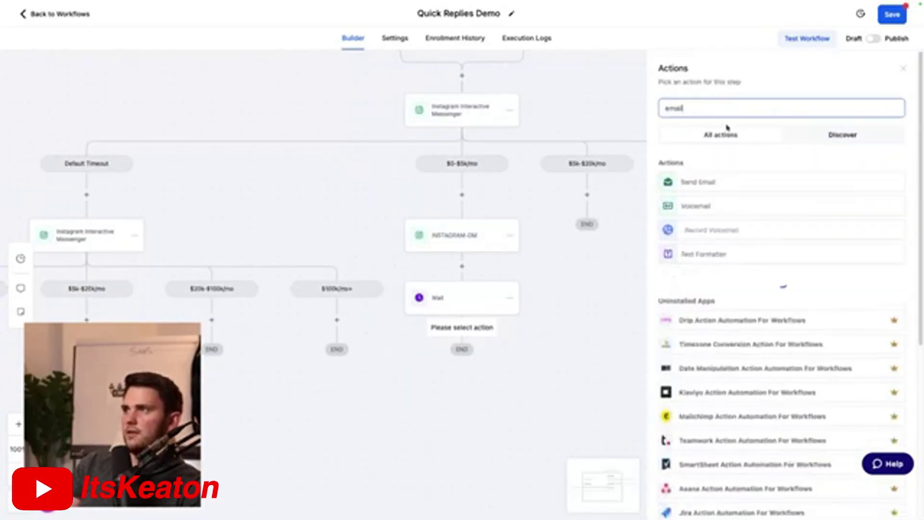
left_click(742, 186)
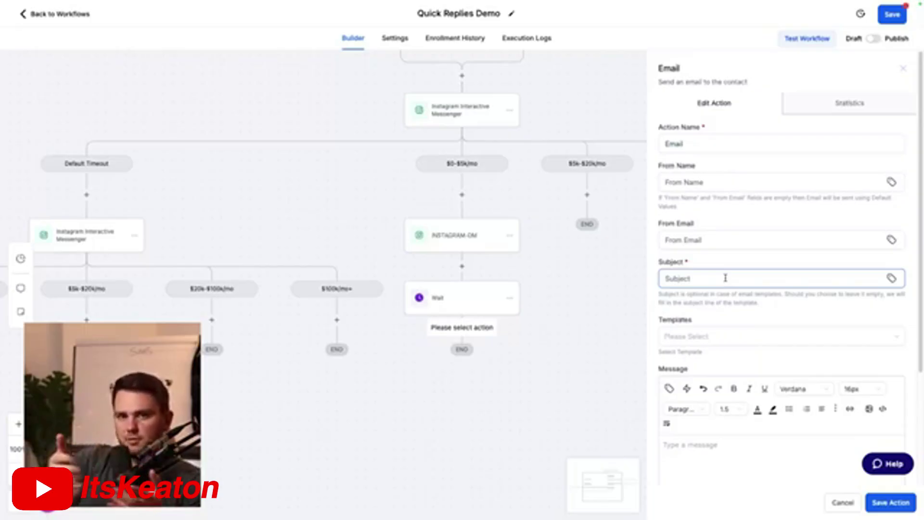
scroll(716, 231, "down", 3)
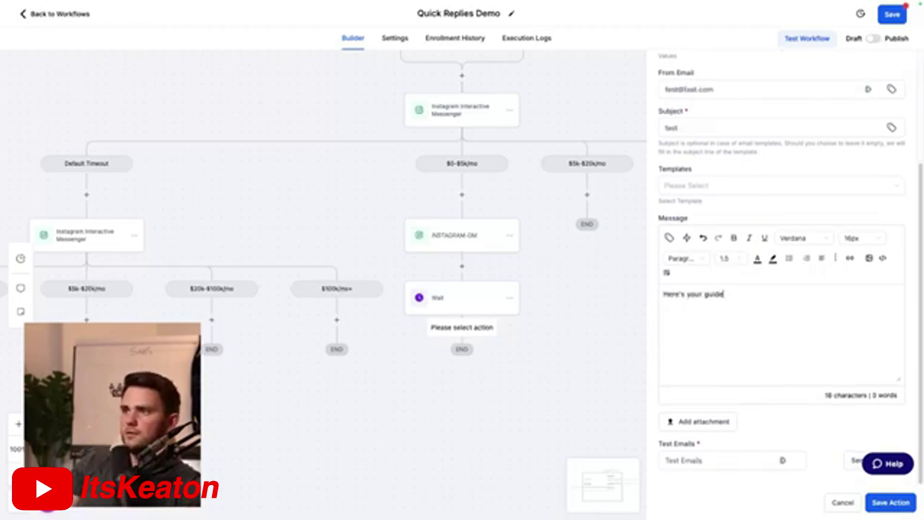
left_click(904, 509)
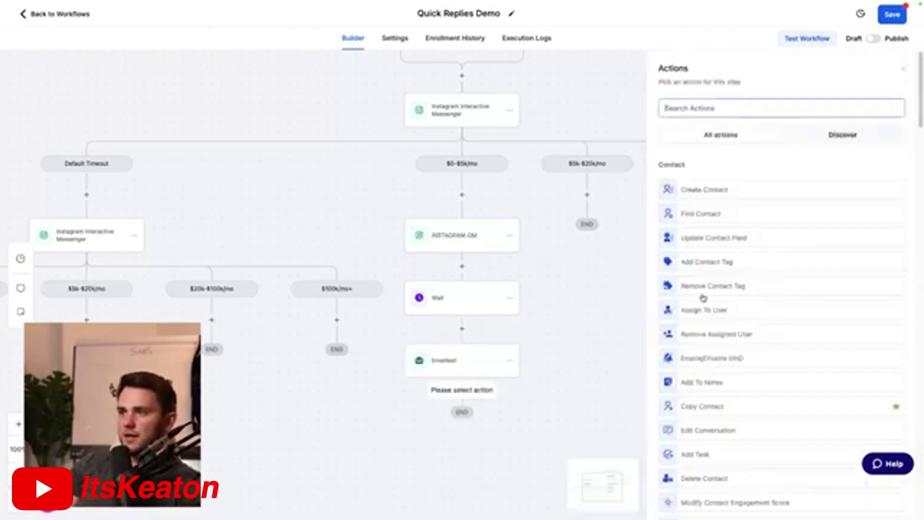
Add an Instagram Interactive Messenger DM reply: "Awesome! That's in your inbox - in the meantime, check out this awesome new YouTube video I dropped, linked below!"
type("insta")
left_click(759, 206)
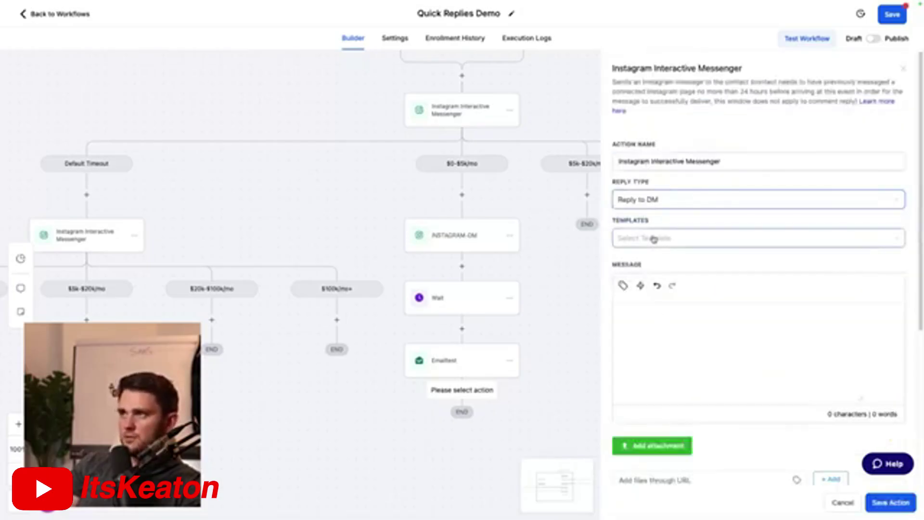
left_click(656, 319)
type("Awesome! That's in your inbox - in the meantime, check out this awesome new YouTube video I dropped, linked below!")
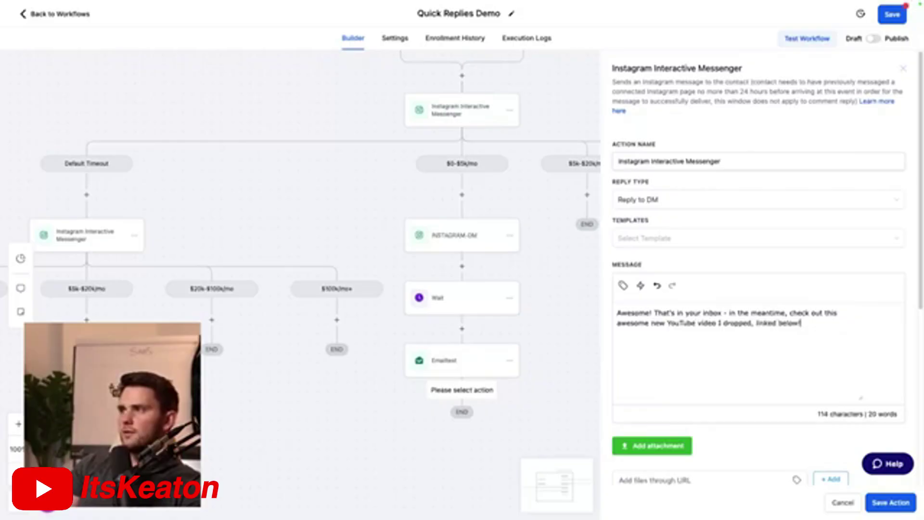
Add a "YouTube video" button to the message that opens the website youtube.com
scroll(740, 313, "down", 5)
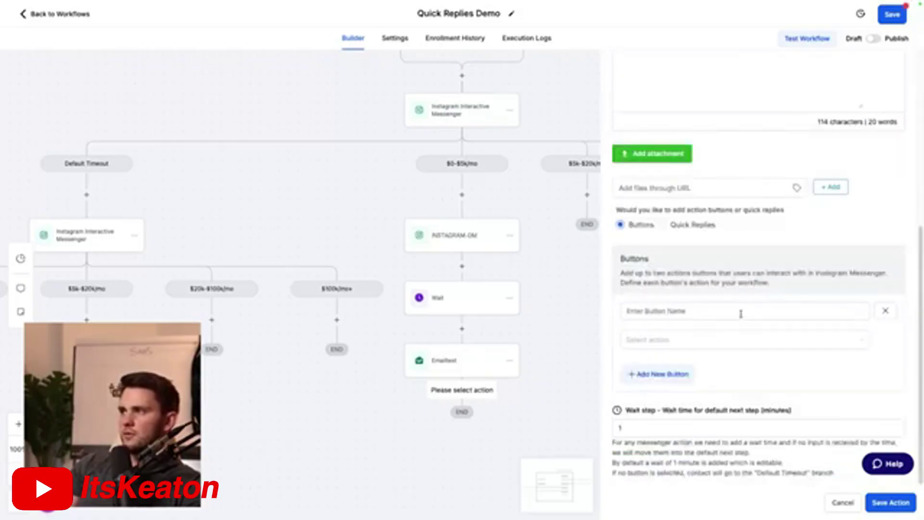
left_click(691, 311)
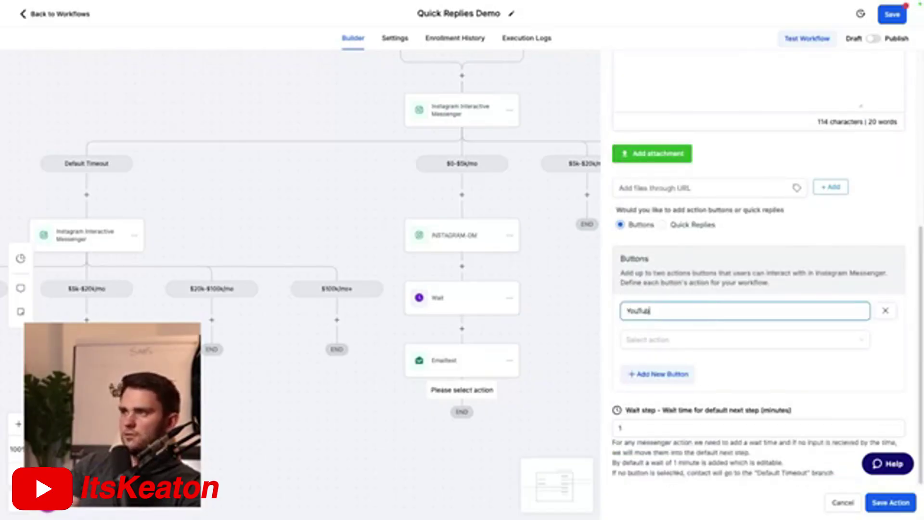
left_click(719, 341)
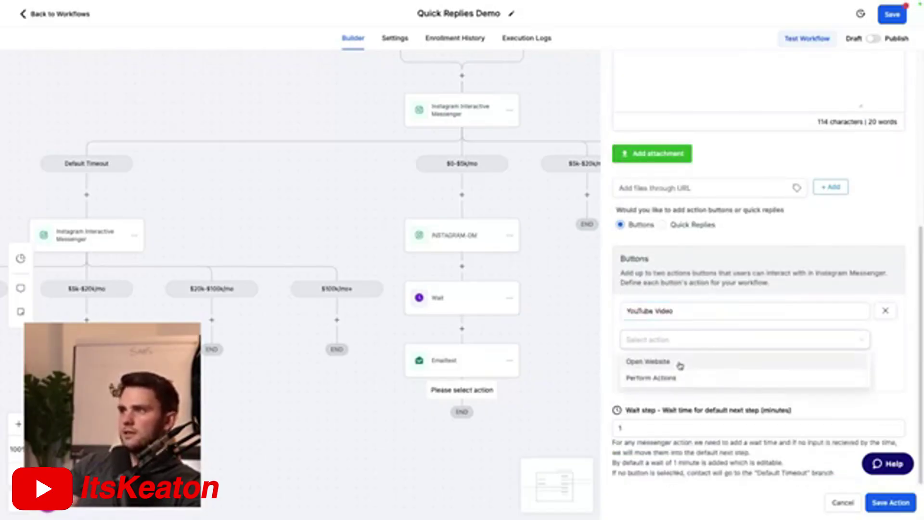
left_click(679, 363)
left_click(696, 368)
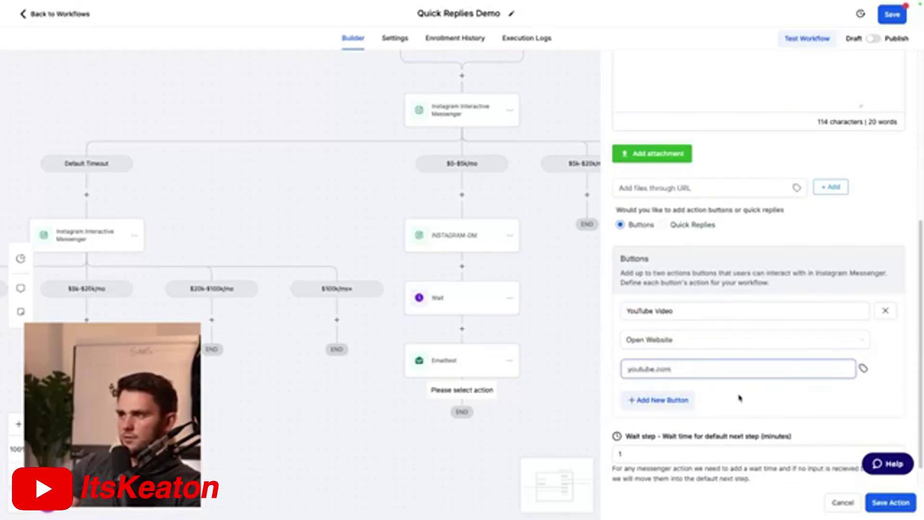
left_click(739, 404)
left_click(706, 375)
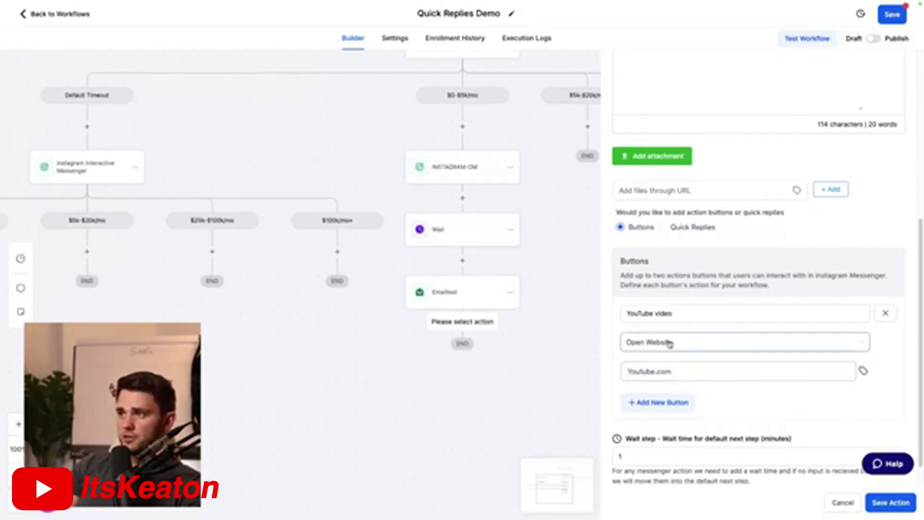
Change the "YouTube video" button's action to Perform Actions and save the messenger action
left_click(668, 341)
left_click(666, 380)
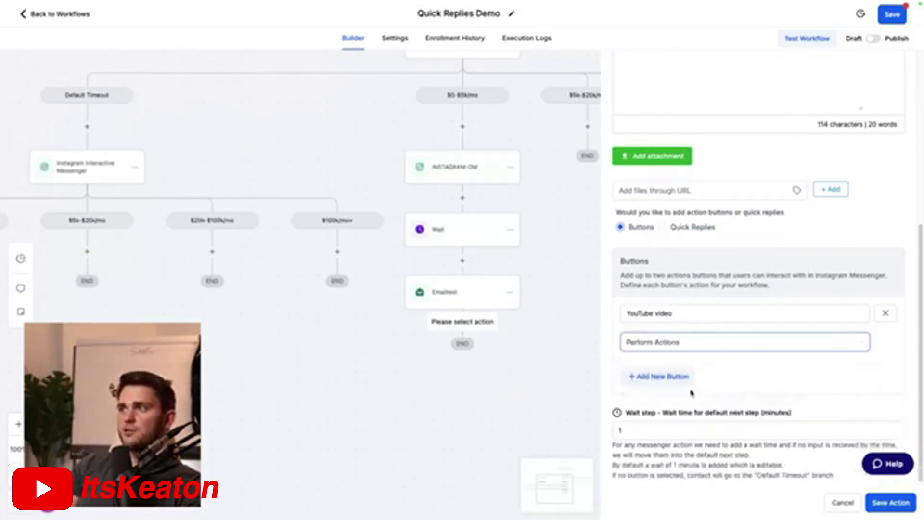
left_click_drag(673, 314, 613, 310)
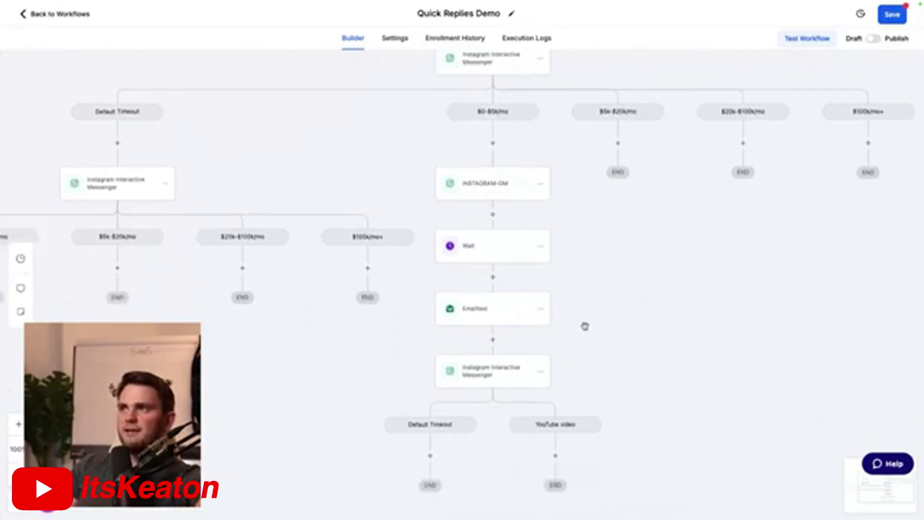
Copy the $0-$5k/mo branch's Instagram DM and everything after it into the $5k-$20k/mo and $20k-$100k/mo branches
key("super+0")
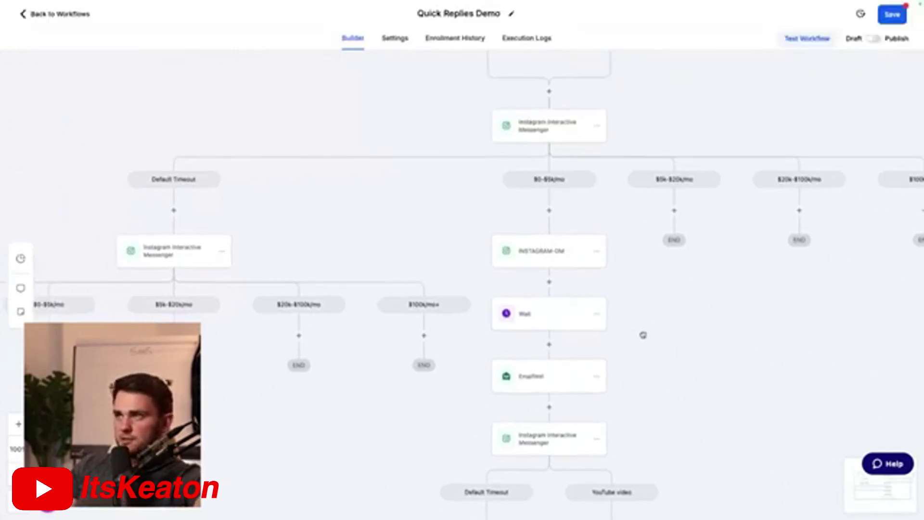
left_click(508, 187)
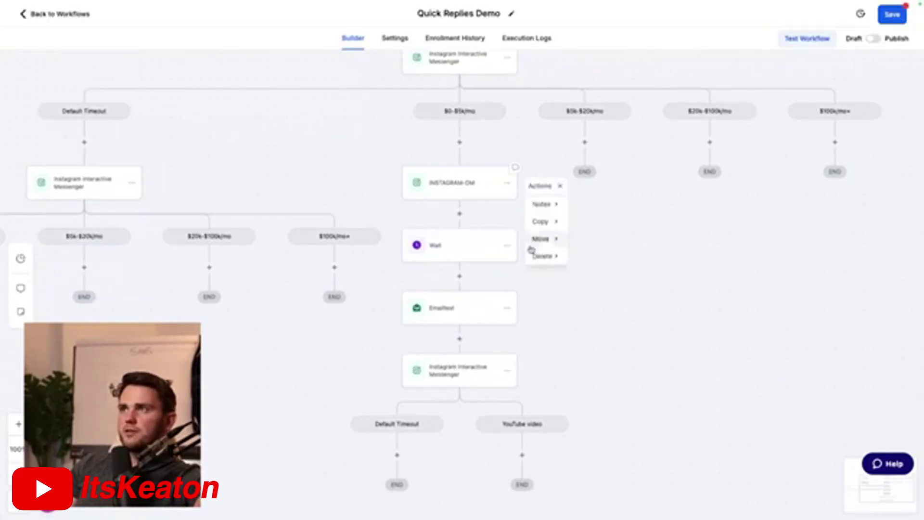
left_click(541, 221)
left_click(599, 223)
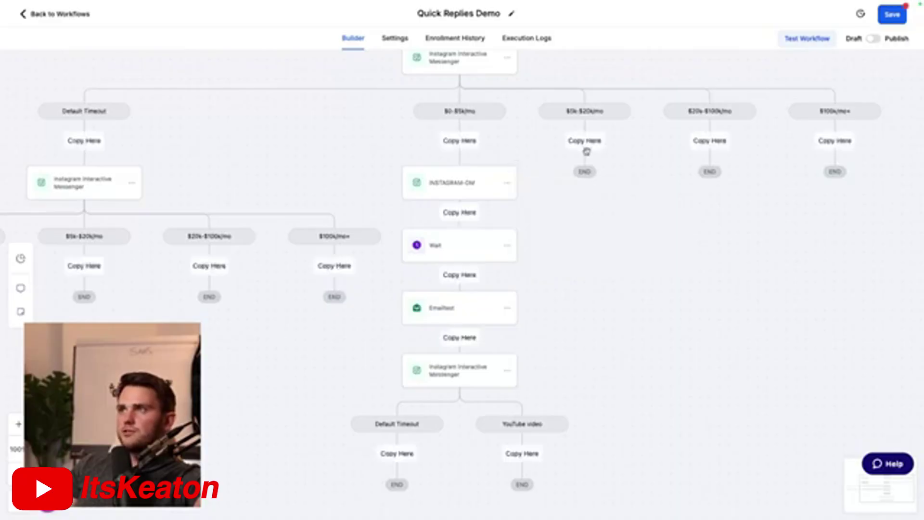
left_click(585, 145)
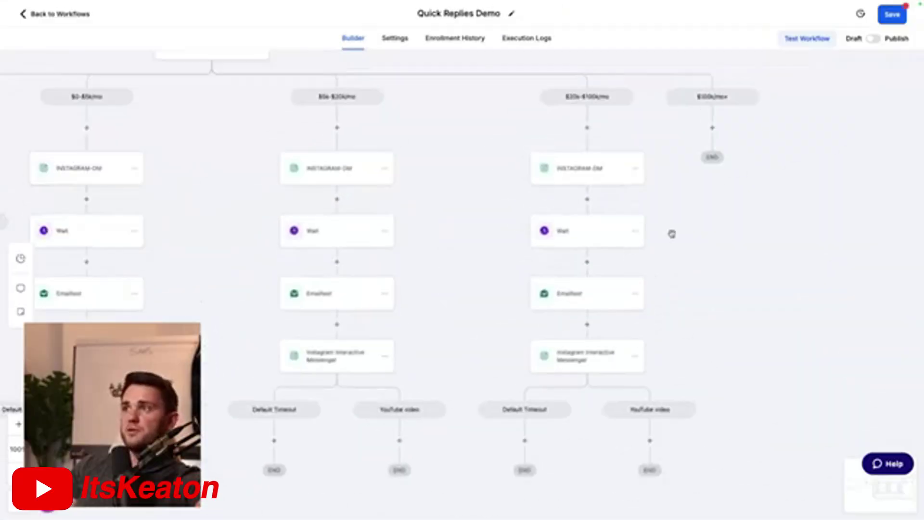
left_click(588, 183)
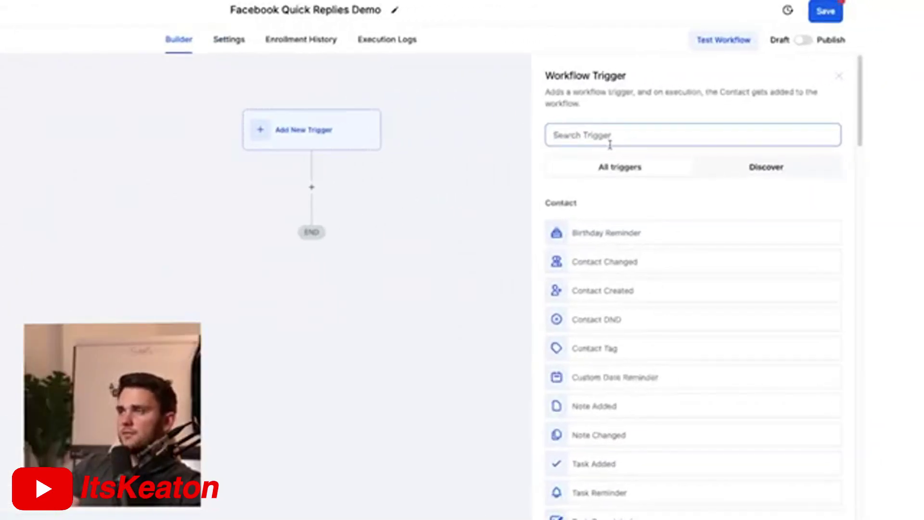
Add a "Facebook - Comment(s) on a Post" trigger to the Facebook Quick Replies Demo workflow and filter it to the creator's page
left_click(609, 143)
type("facebook")
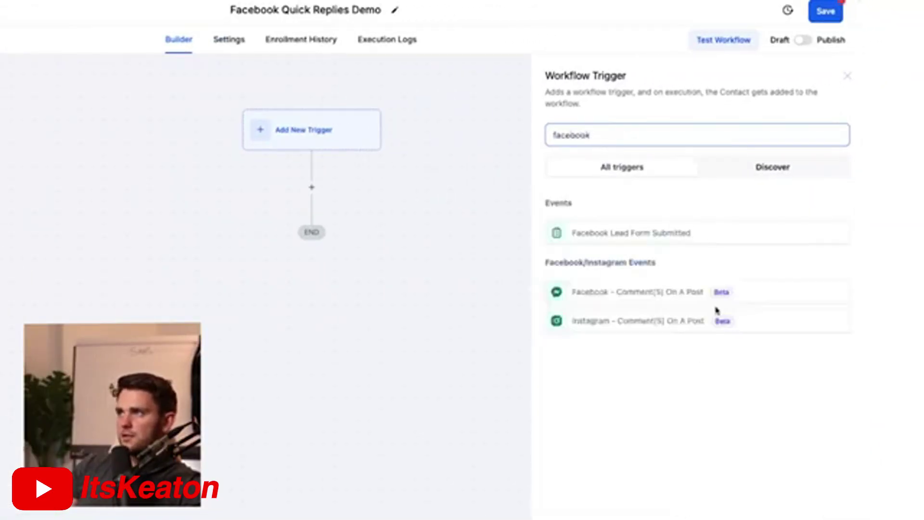
left_click(691, 293)
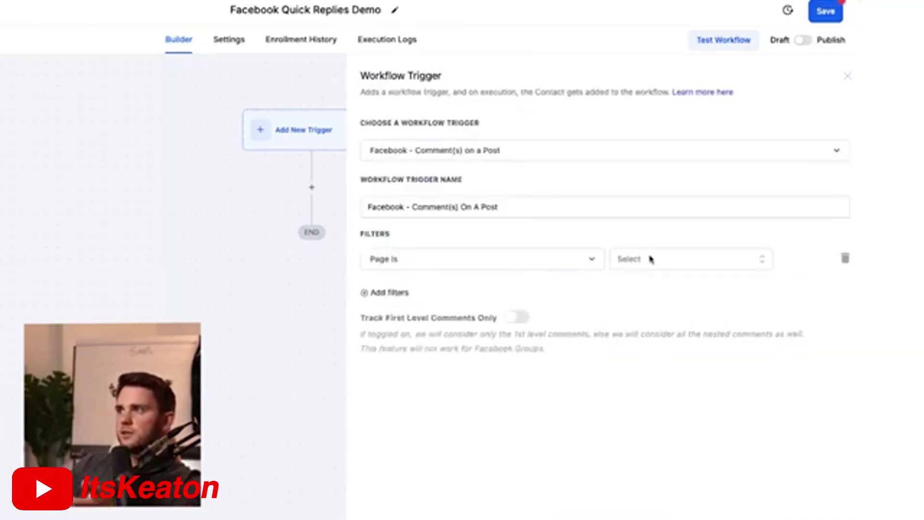
left_click(651, 259)
left_click(646, 309)
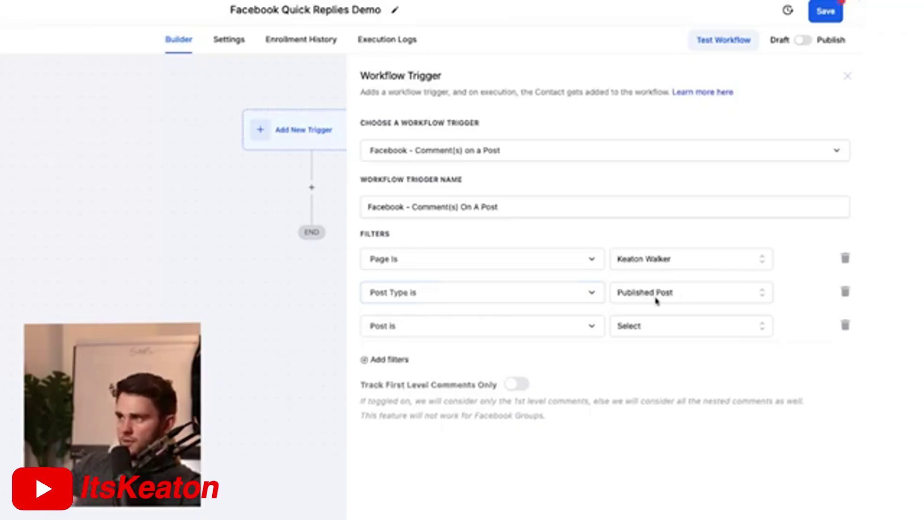
Limit the trigger to the published post "Thinking of Starting a GoHighLevel SaaS Business?... (18-Feb-2025)"
left_click(681, 330)
left_click(680, 399)
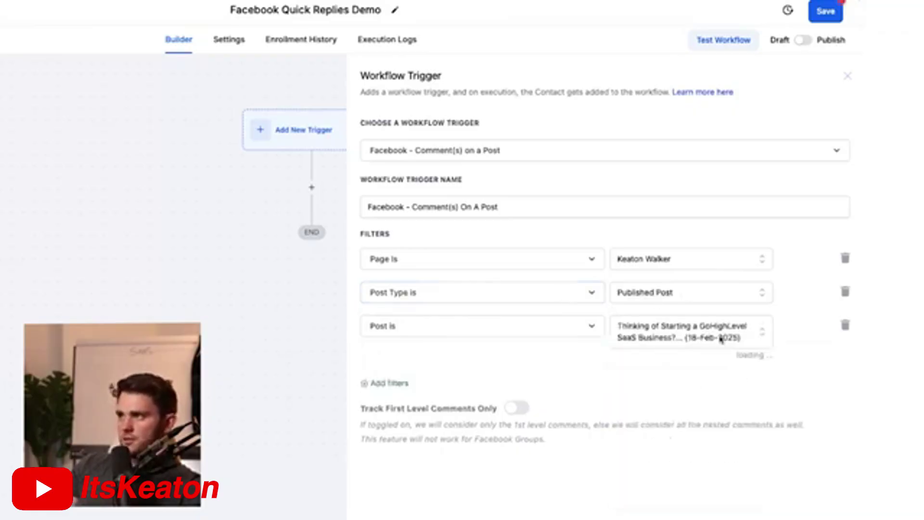
left_click(690, 297)
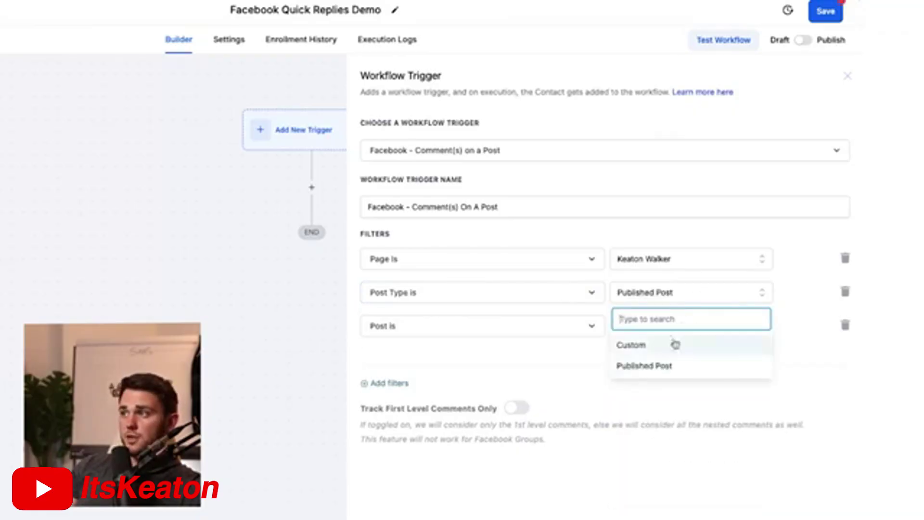
left_click(679, 365)
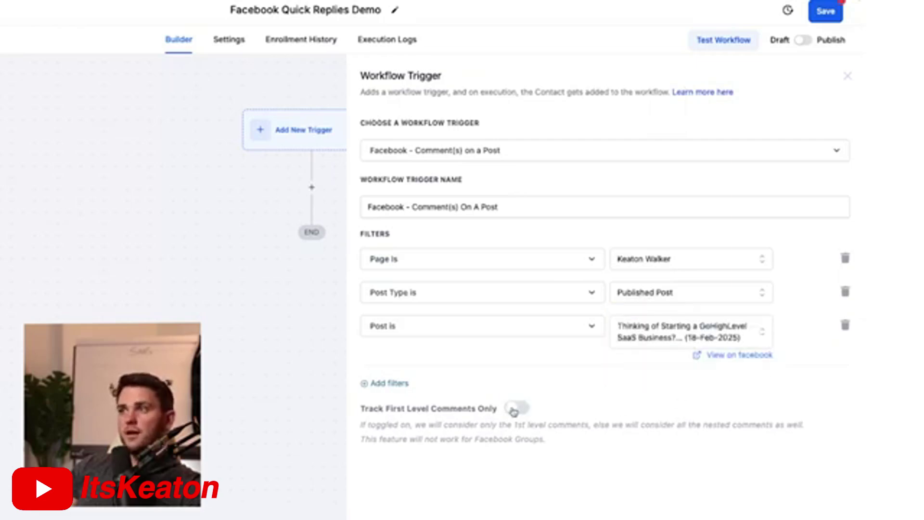
Add an Exact Match filter for the phrase "Guide", track first level comments only, and save the trigger
left_click(380, 383)
left_click(440, 385)
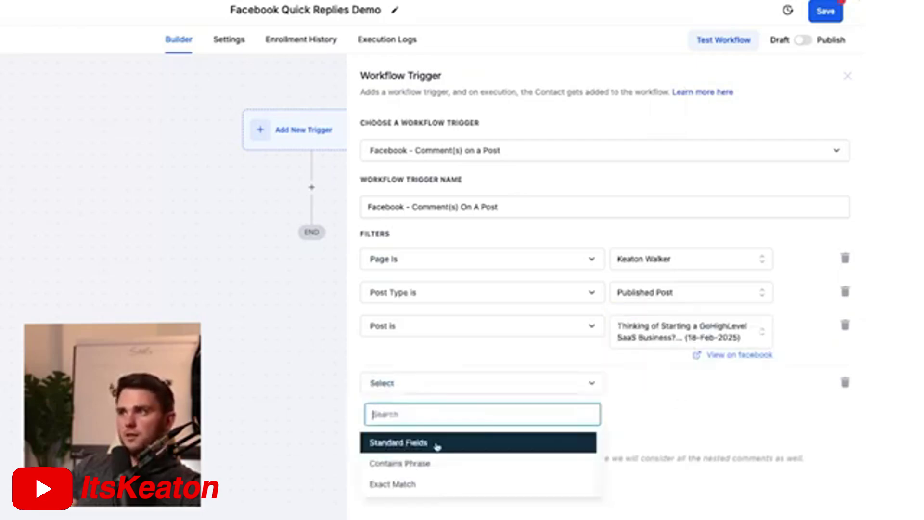
left_click(440, 490)
left_click(711, 385)
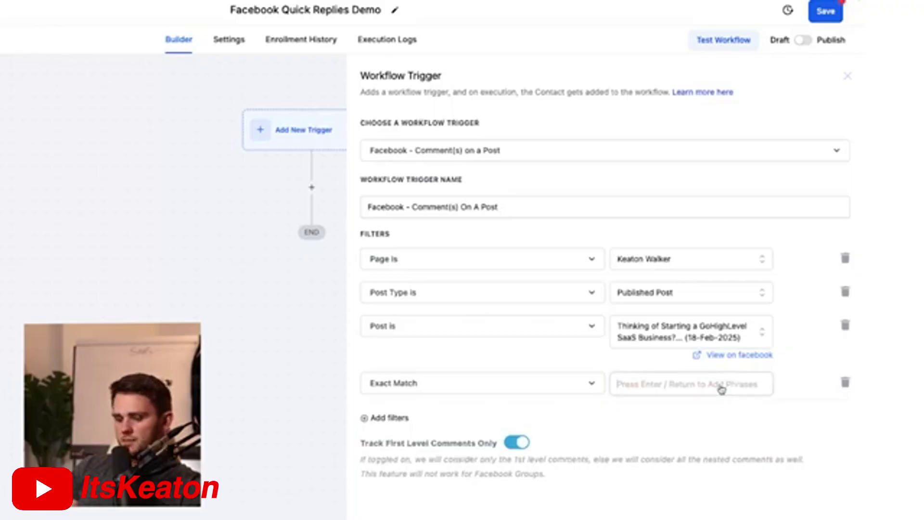
type("Guide ×")
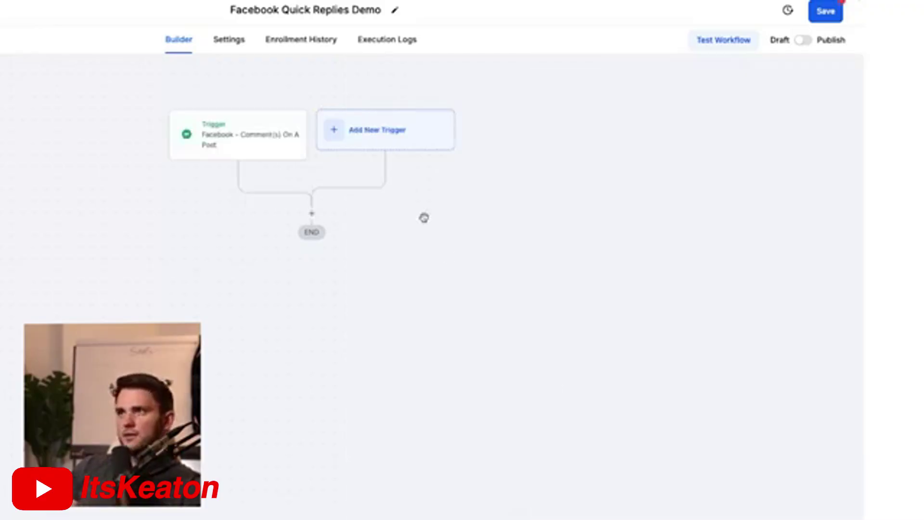
Add a Facebook Interactive Messenger action with the reply type "Reply to comment via DM" and go to its button and quick reply options
left_click(311, 213)
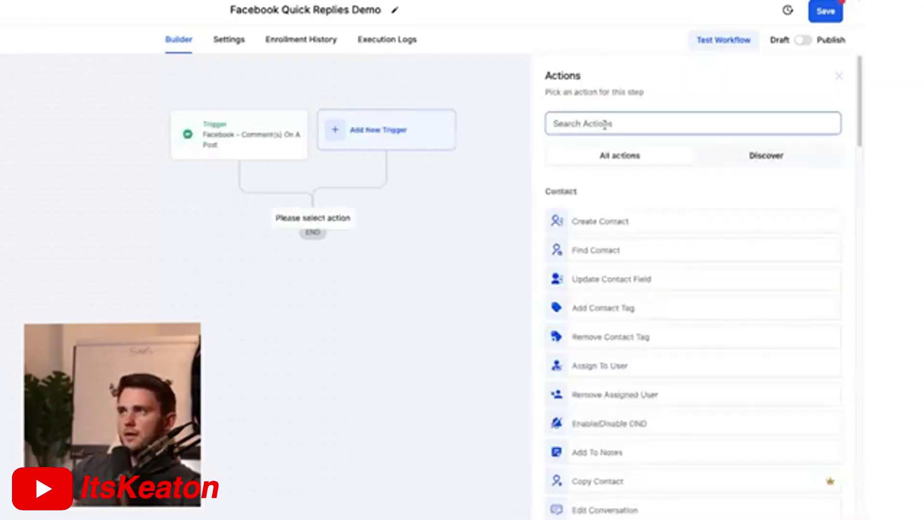
type("facebook")
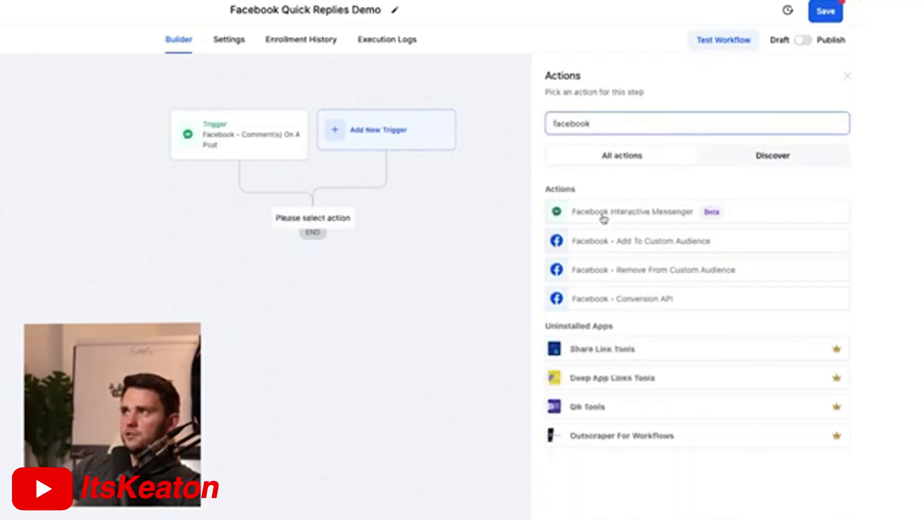
left_click(604, 217)
left_click(593, 236)
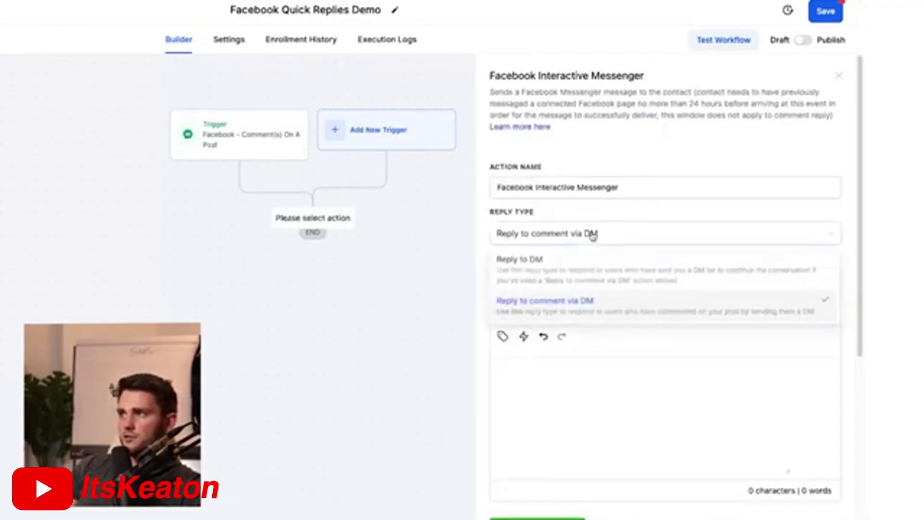
left_click(541, 308)
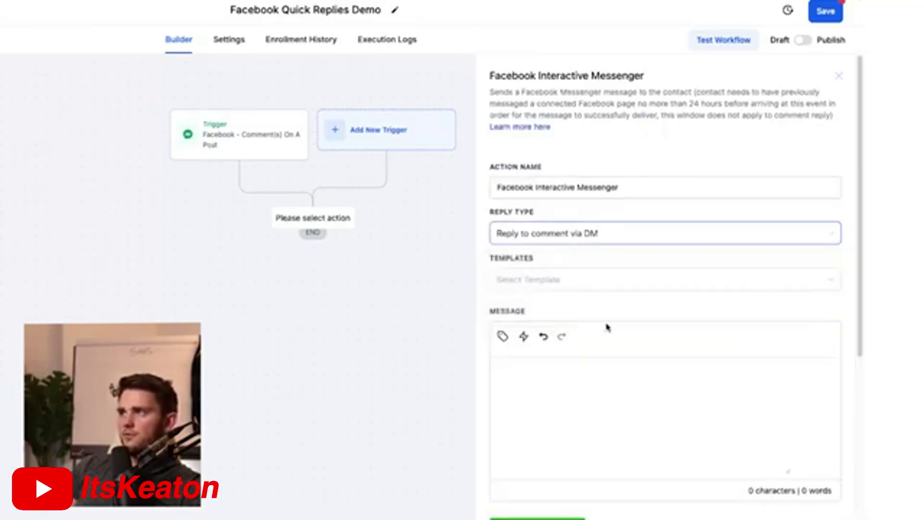
scroll(569, 321, "down", 3)
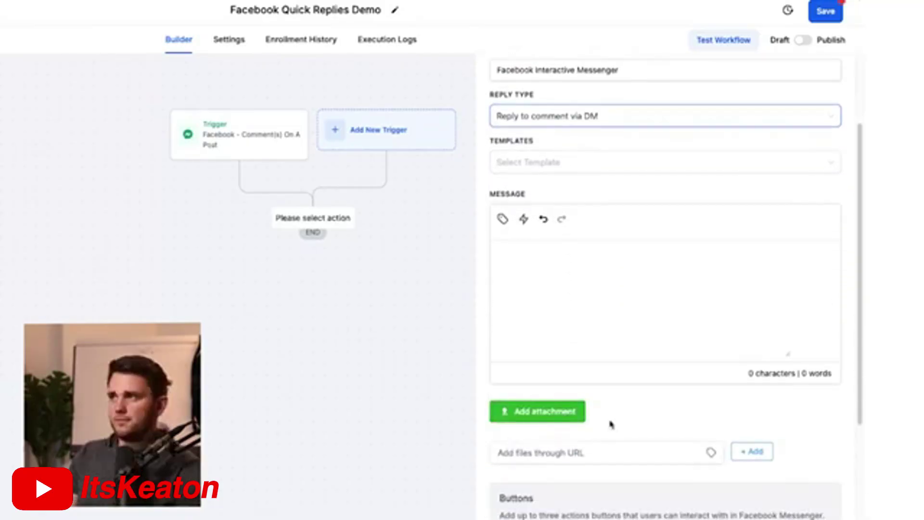
scroll(610, 424, "down", 5)
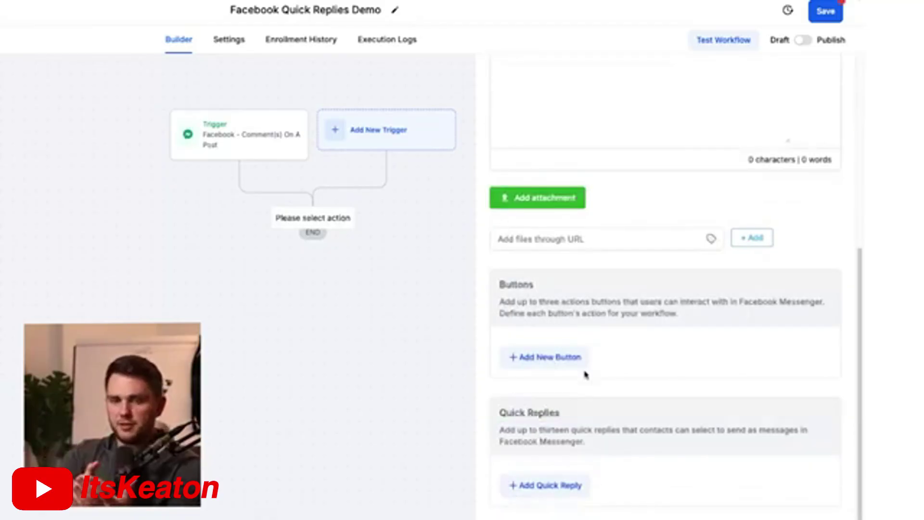